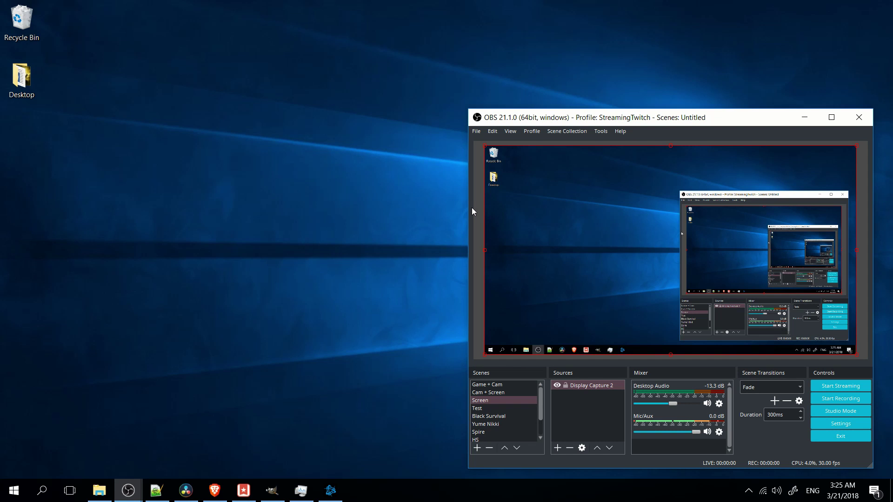
Set OBS Output Mode to Advanced on the Output page of File > Settings.
click(475, 132)
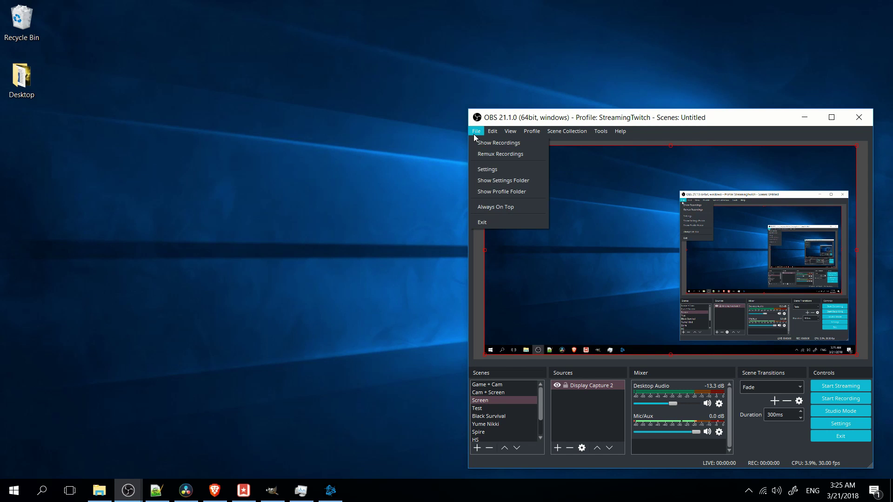
click(485, 171)
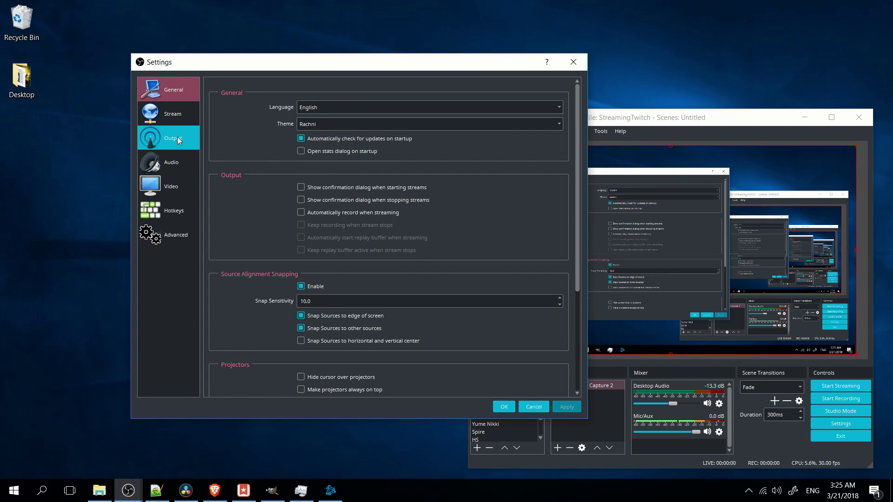
click(178, 137)
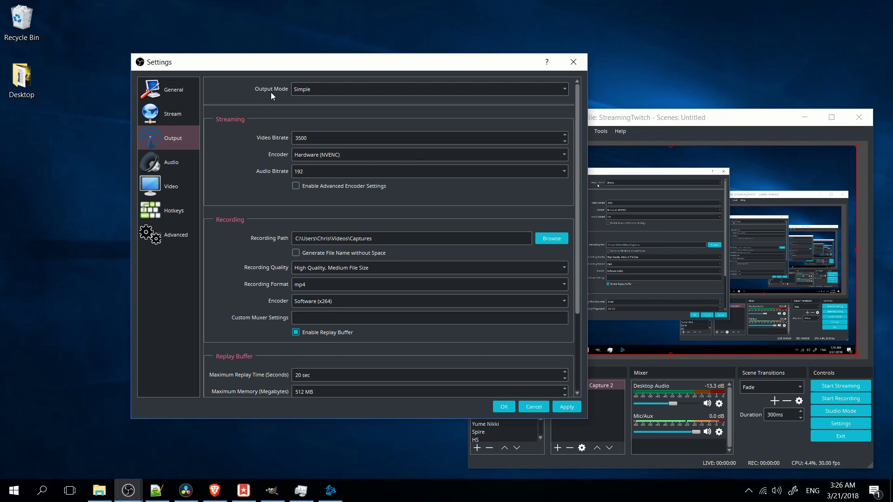
click(307, 91)
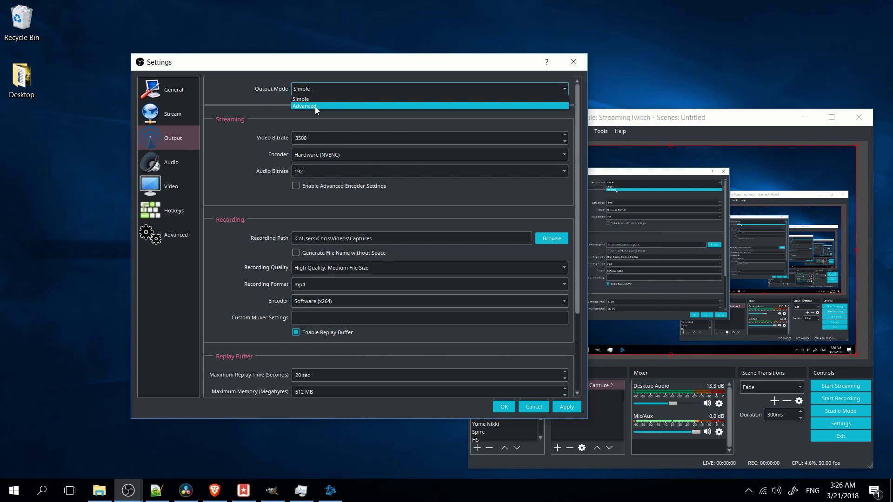
click(314, 107)
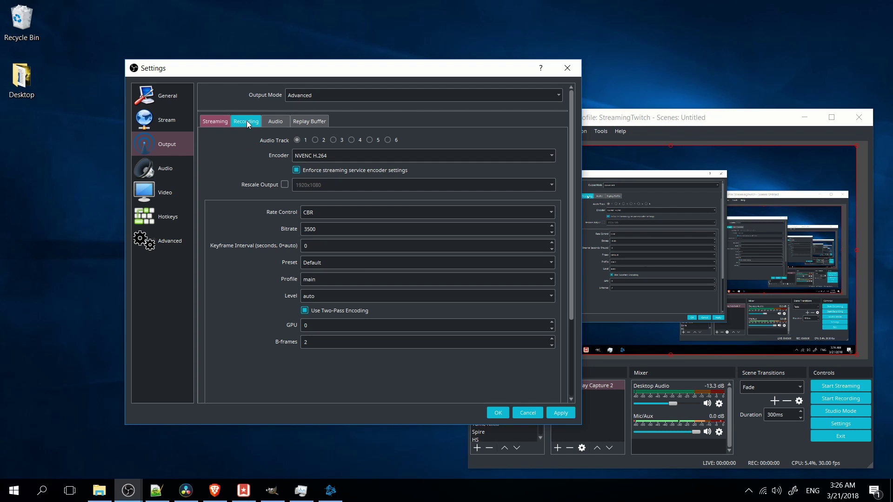
Use audio track 2 for streaming, and record with space-free file names and track 2.
click(315, 139)
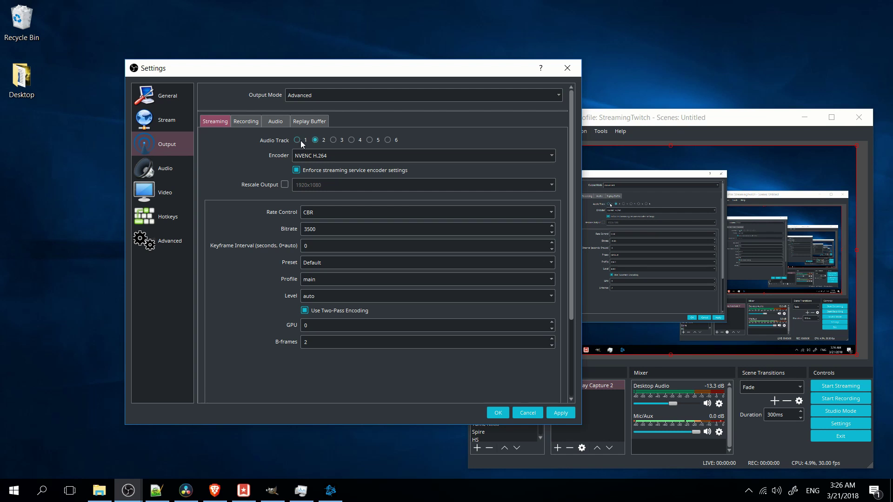
click(248, 122)
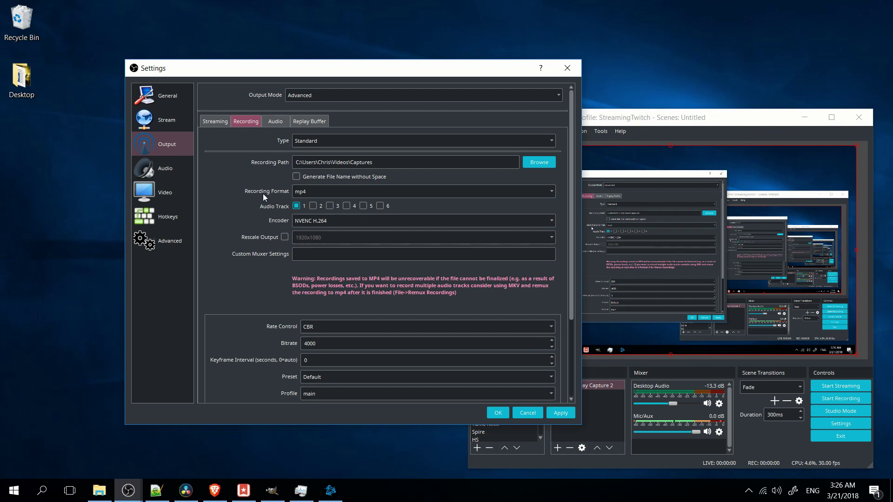
click(299, 192)
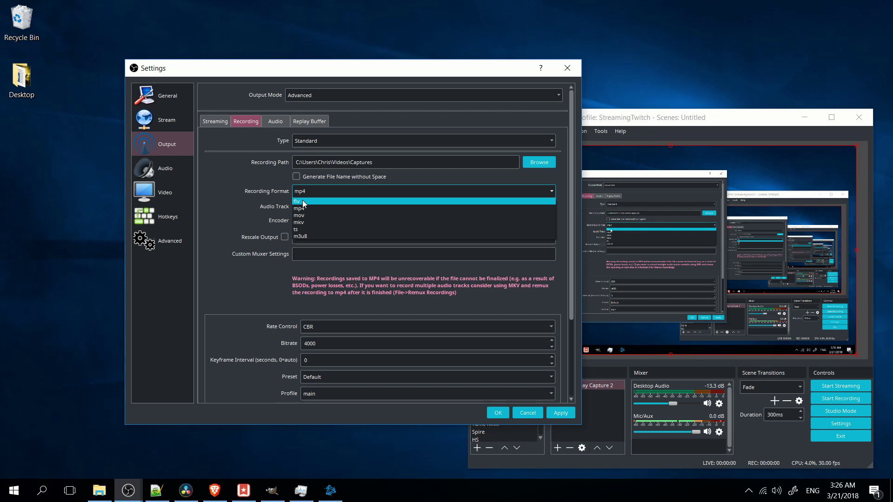
click(316, 179)
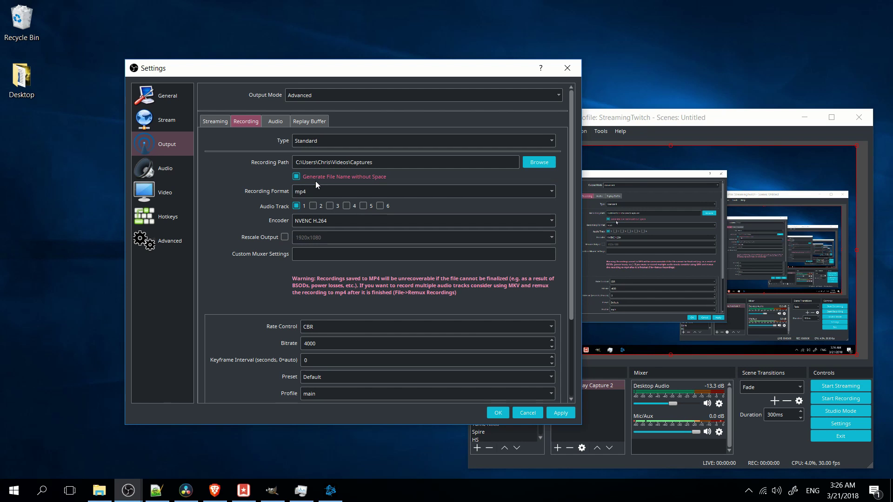
click(313, 206)
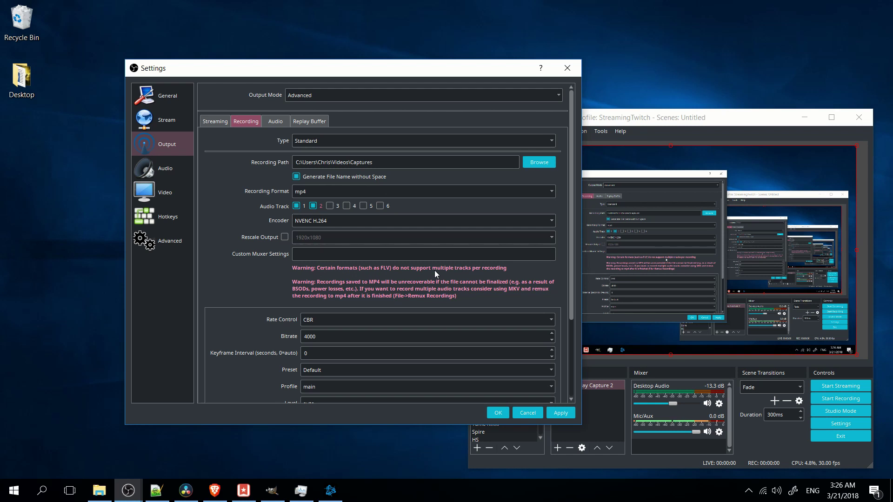
Keep mp4 as the recording format.
click(330, 189)
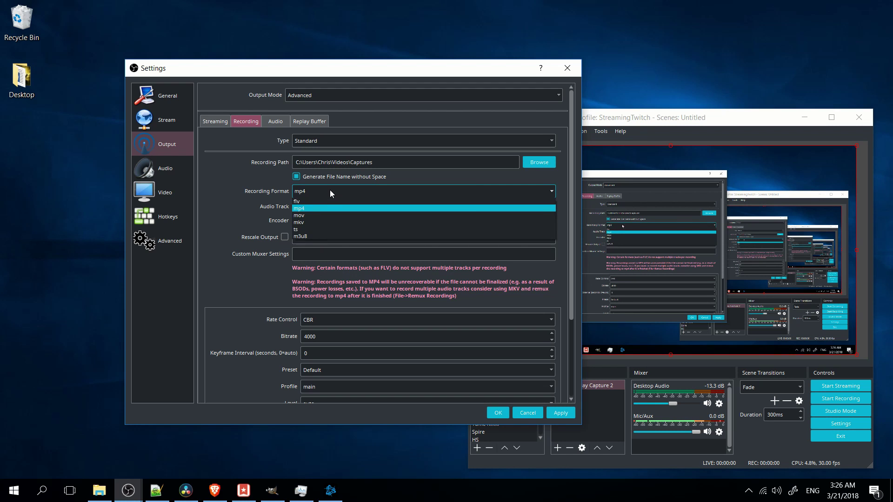
click(322, 207)
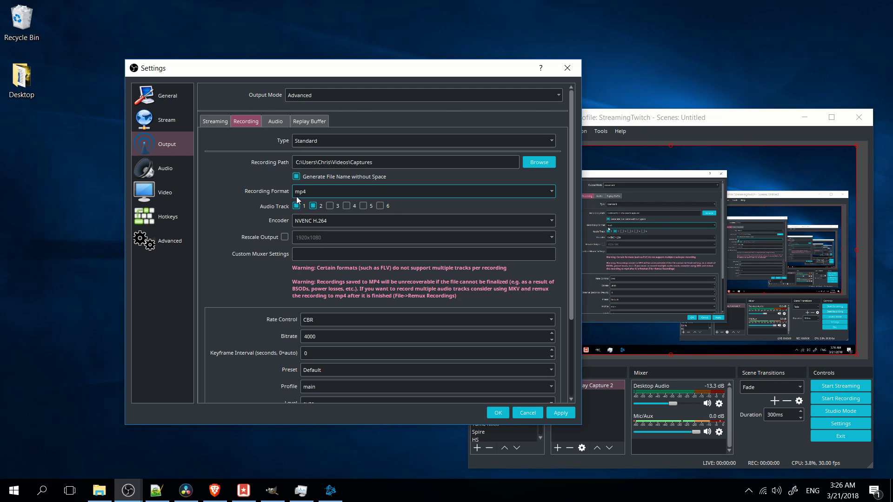
click(318, 192)
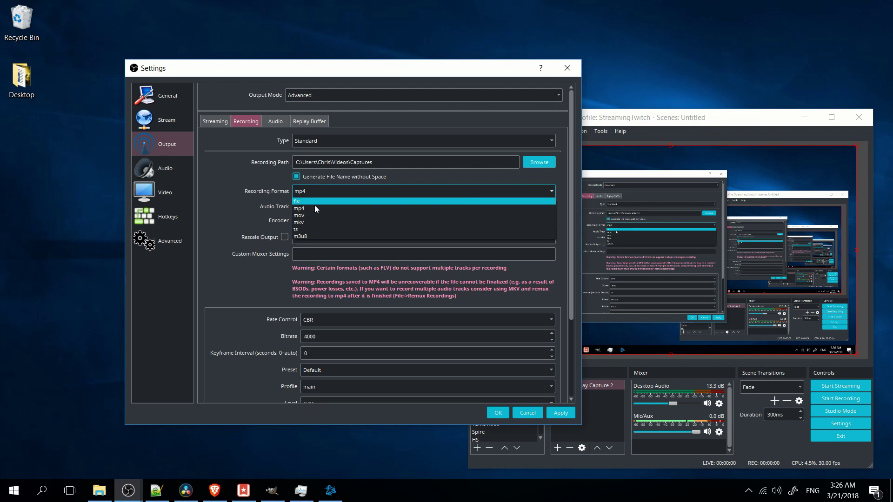
click(315, 206)
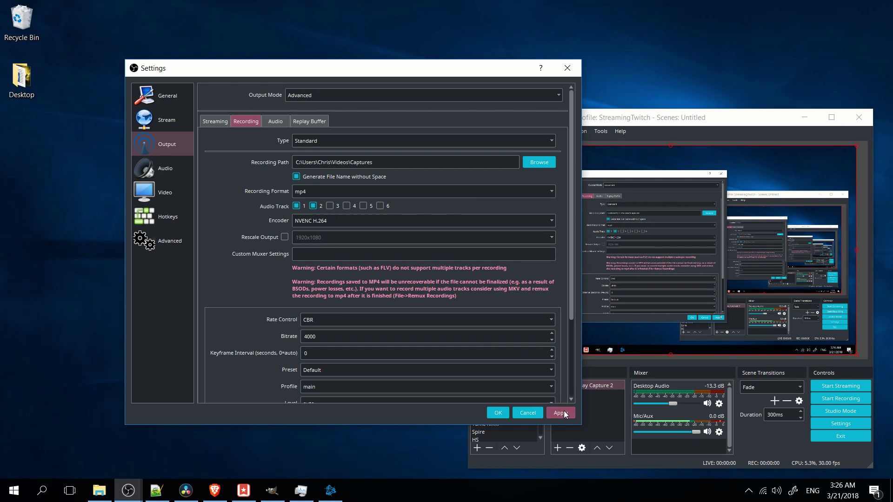
Save the output settings, move the OBS window left, and open the Mic/Aux source options.
click(498, 417)
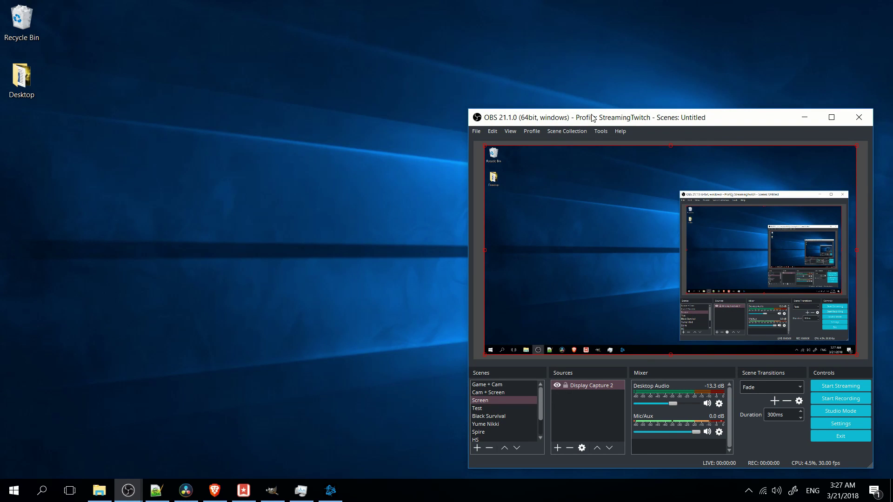
drag(592, 117, 562, 96)
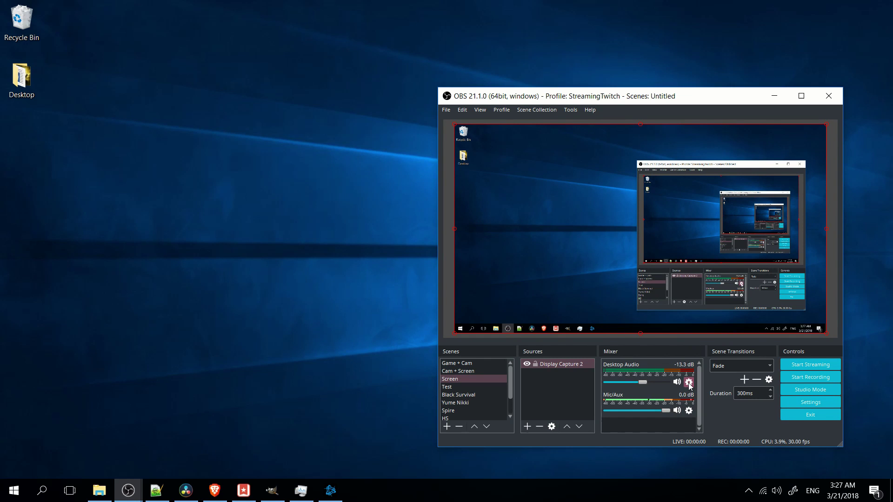
click(689, 411)
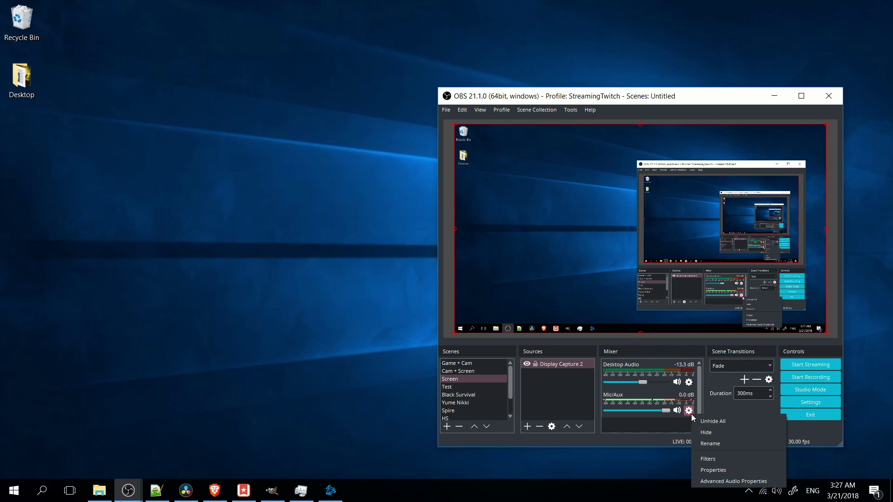
In Advanced Audio Properties, route Mic/Aux to track 2 only and Desktop Audio to track 1 only.
click(727, 481)
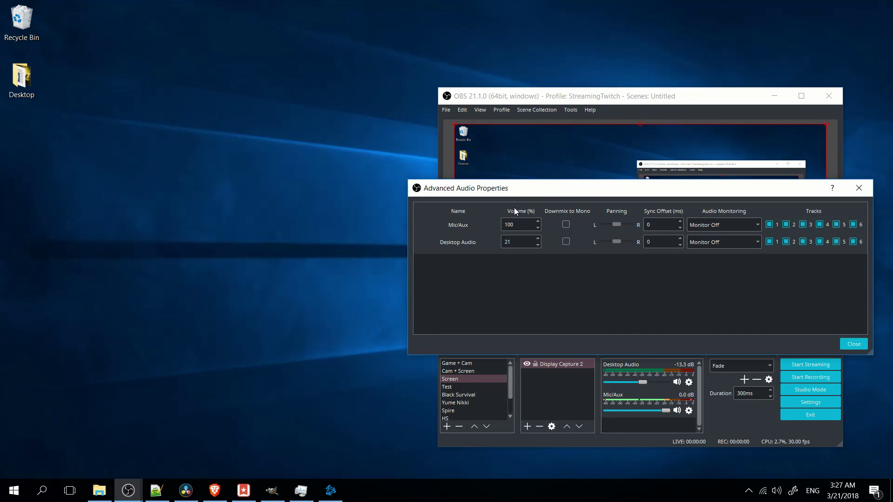
drag(547, 198, 307, 156)
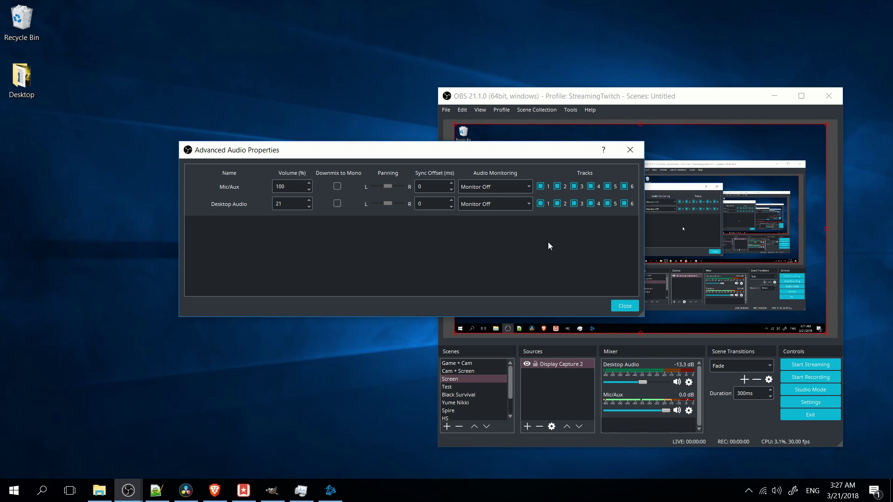
click(541, 186)
click(623, 186)
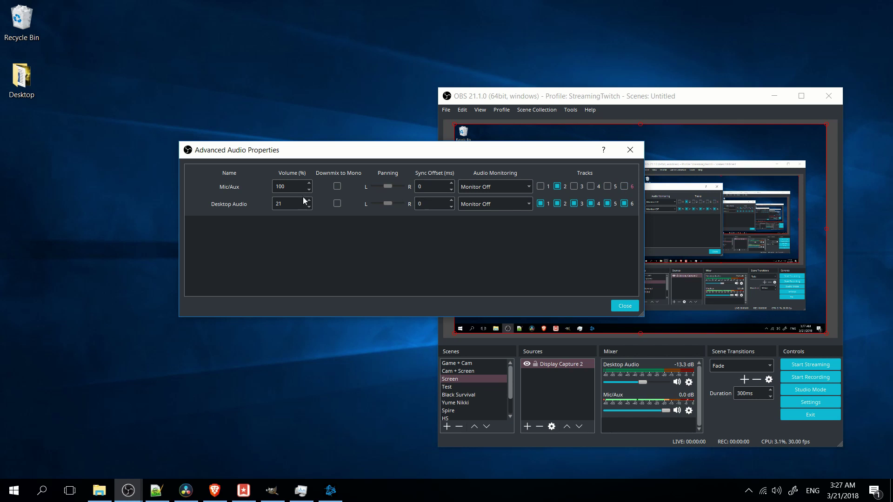
click(557, 202)
click(590, 203)
click(624, 306)
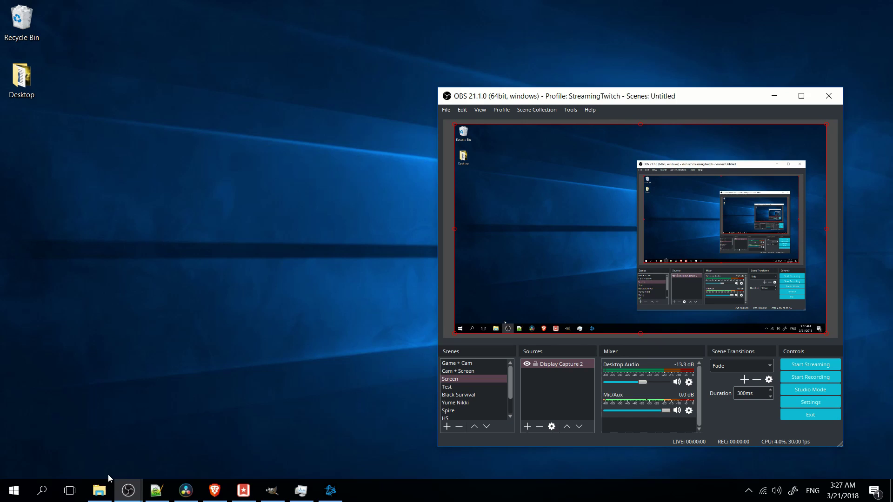
Play Hard Boiled.mp3 from Music\Incompetech in VLC and start the OBS recording.
click(100, 491)
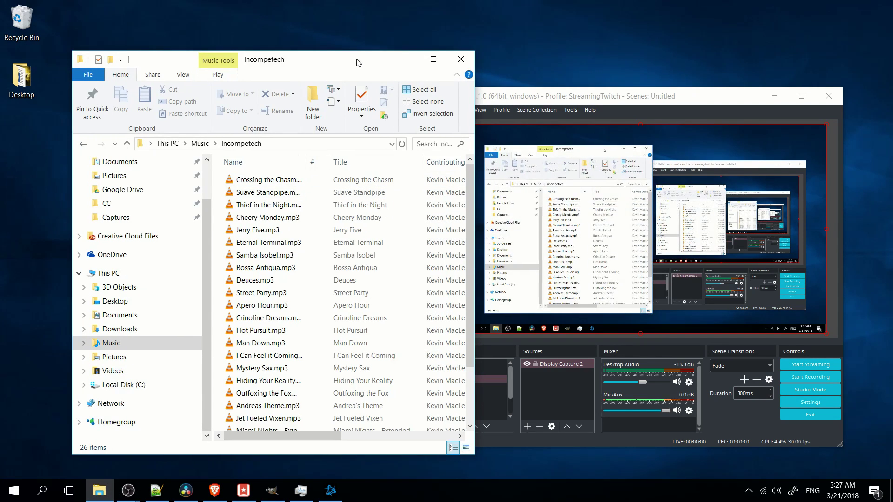
drag(356, 63, 313, 67)
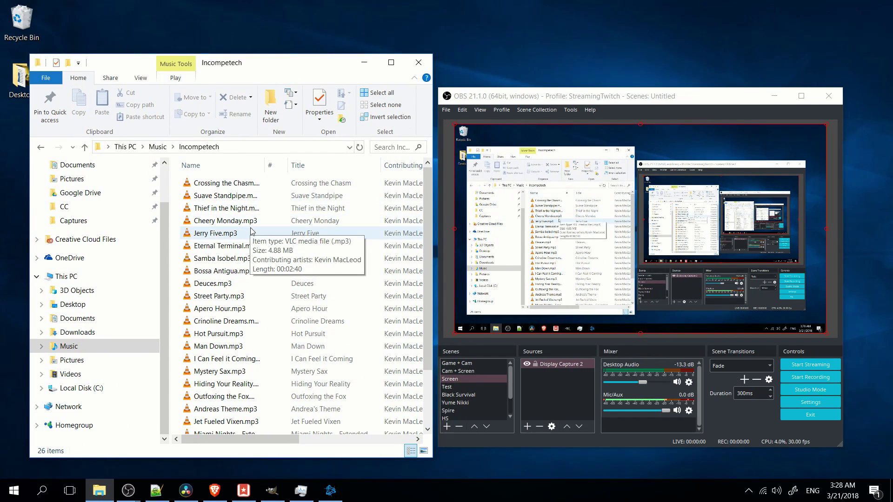
scroll(249, 217, down, 2)
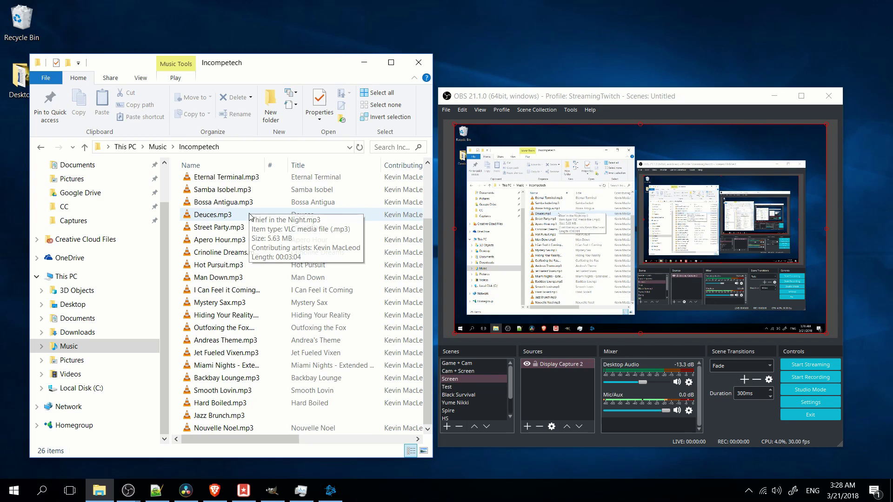
click(246, 403)
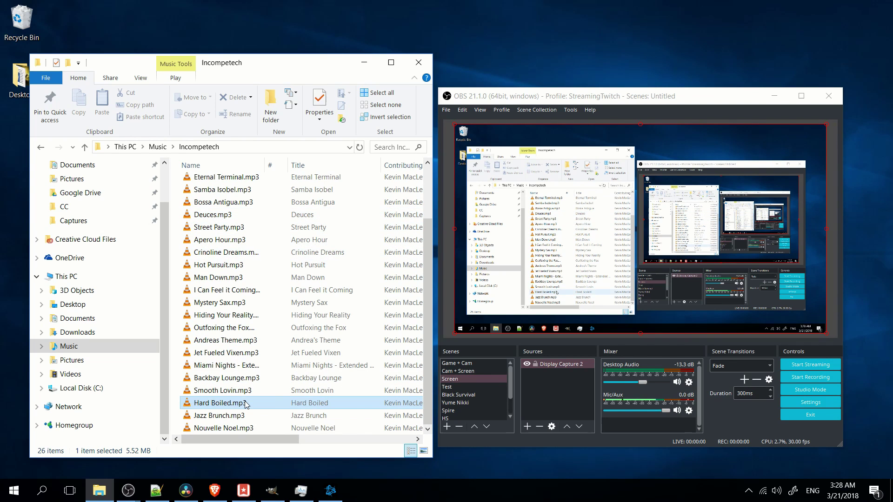
double_click(246, 403)
click(365, 62)
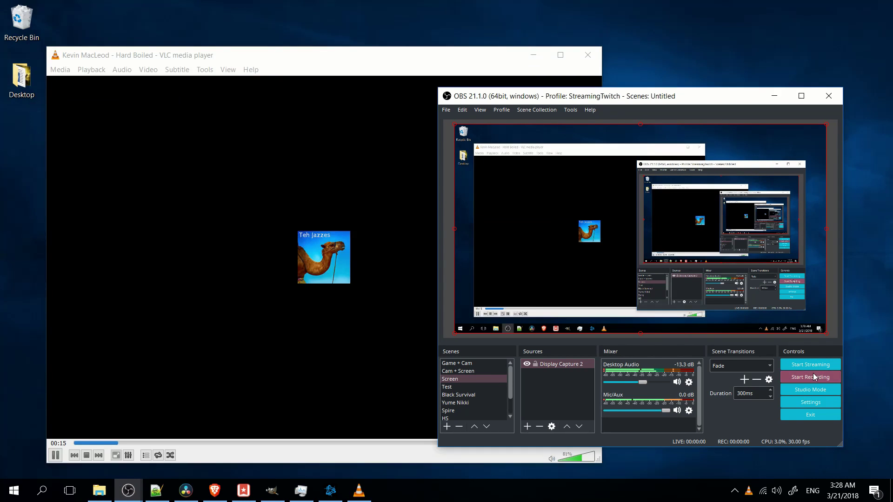
click(813, 377)
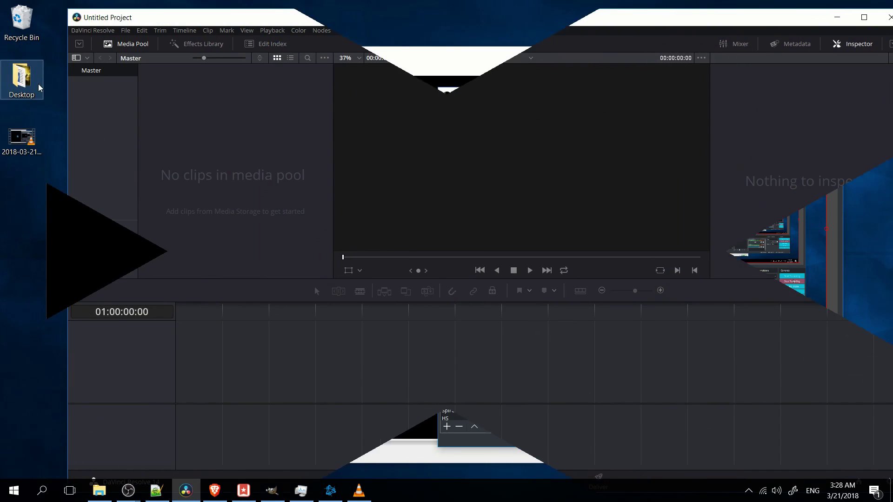
Import the 2018-03-21_03-28-28 recording, keep the frame rate, and drop it on a new timeline.
click(20, 144)
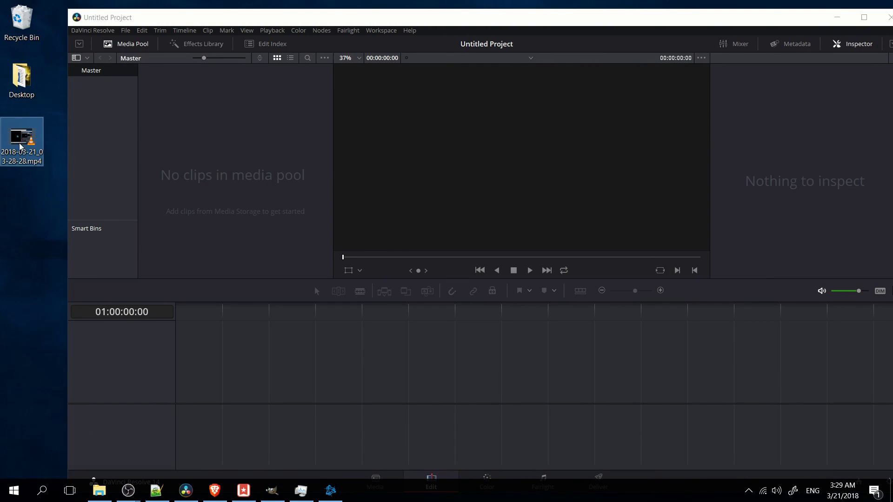
drag(19, 144, 235, 160)
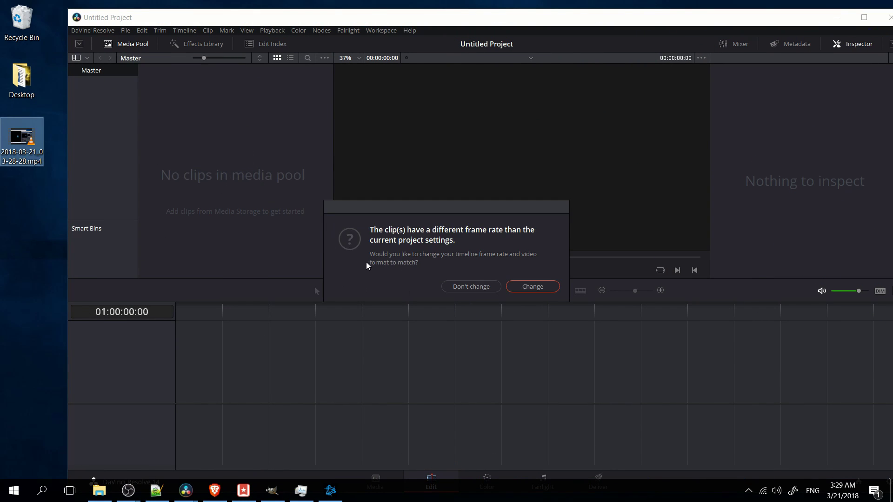
click(496, 286)
double_click(481, 17)
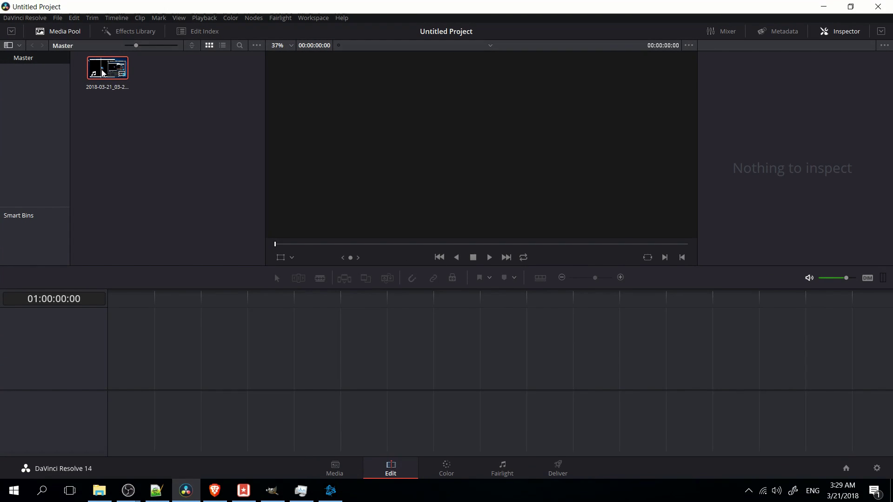
drag(102, 72, 115, 375)
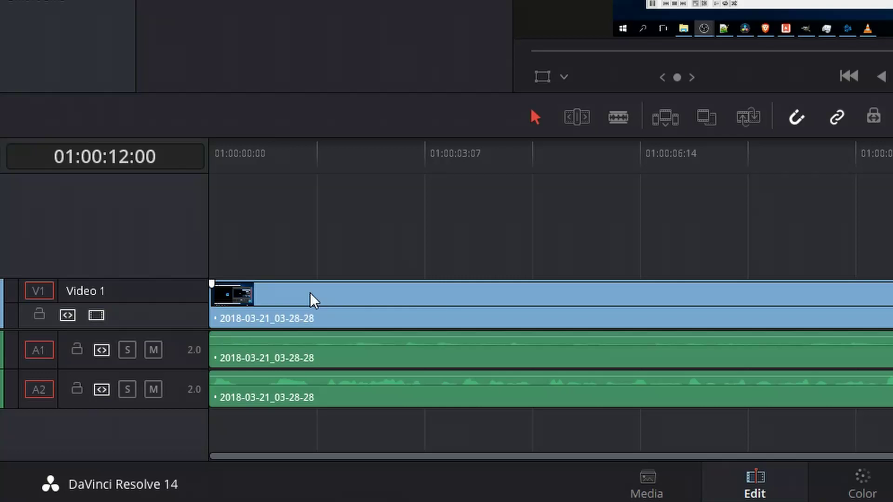
Drag the A1 and A2 track edges down to enlarge both audio waveforms.
drag(200, 384, 207, 395)
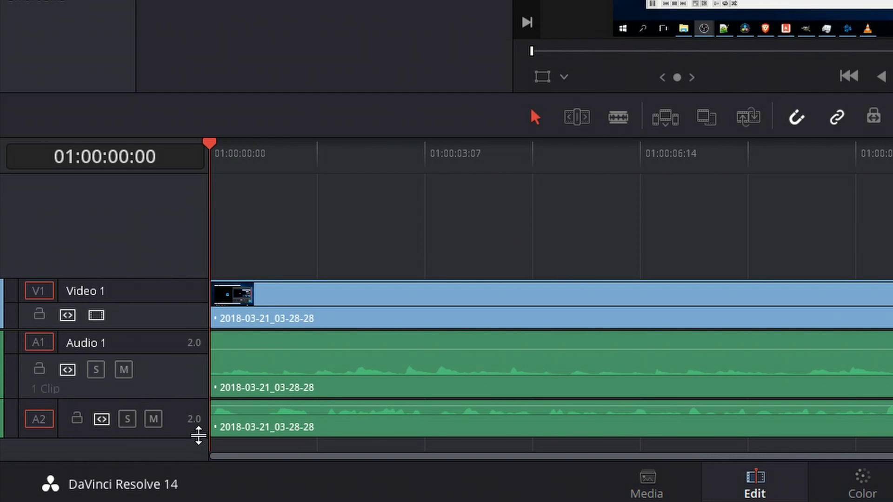
drag(199, 436, 201, 452)
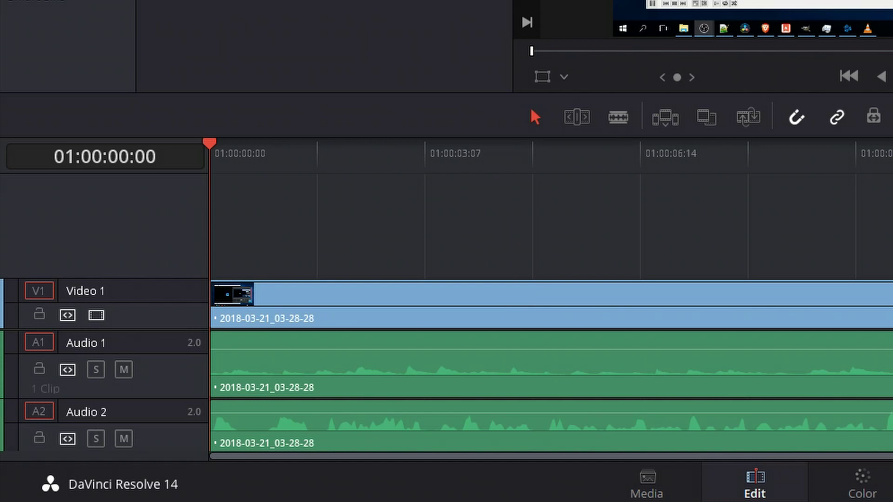
Start timeline playback with Space to hear the desktop and mic tracks.
key(space)
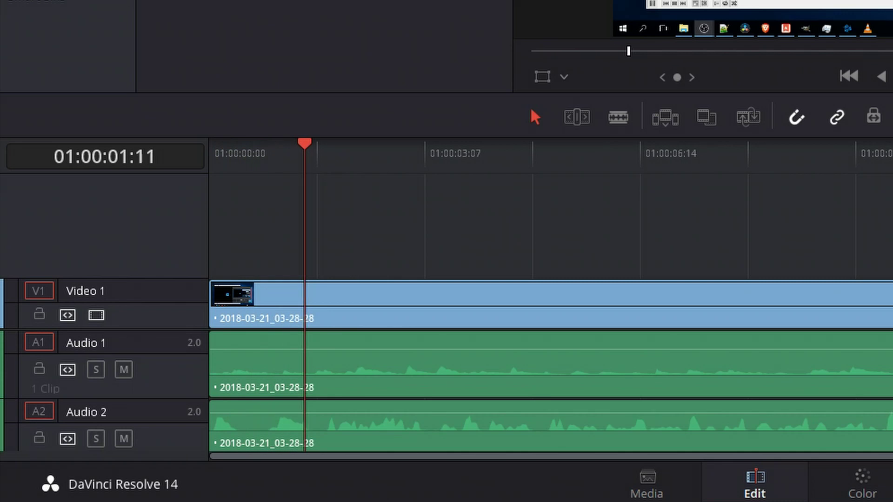